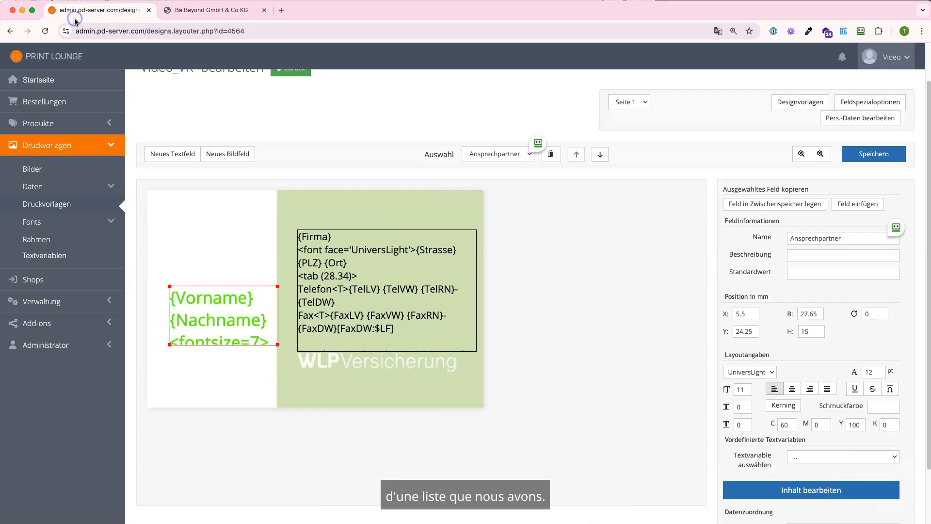
- Open the content editor for the selected Ansprechpartner text field via 'Inhalt bearbeiten'
left_click(727, 487)
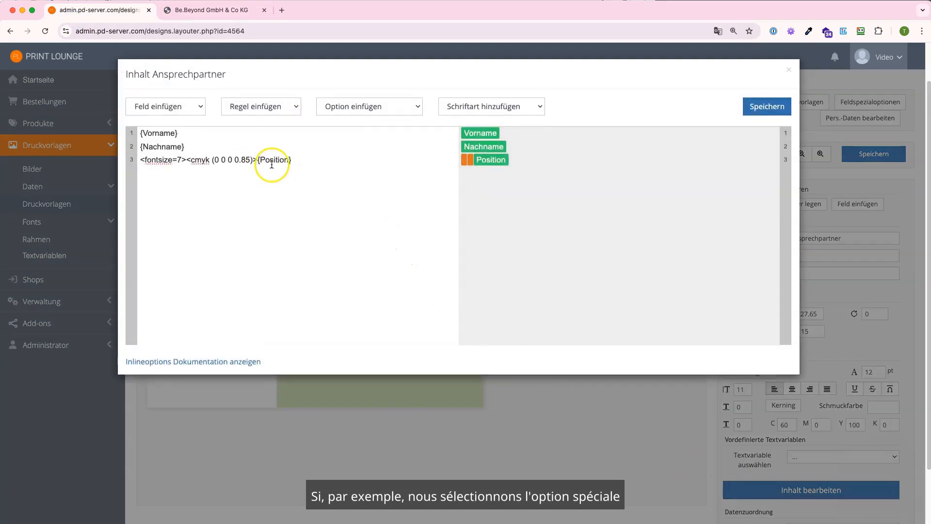
- Turn Position into a value list 'Vostand;Projektmanager' and save the field
left_click(482, 162)
left_click(513, 190)
type("liste")
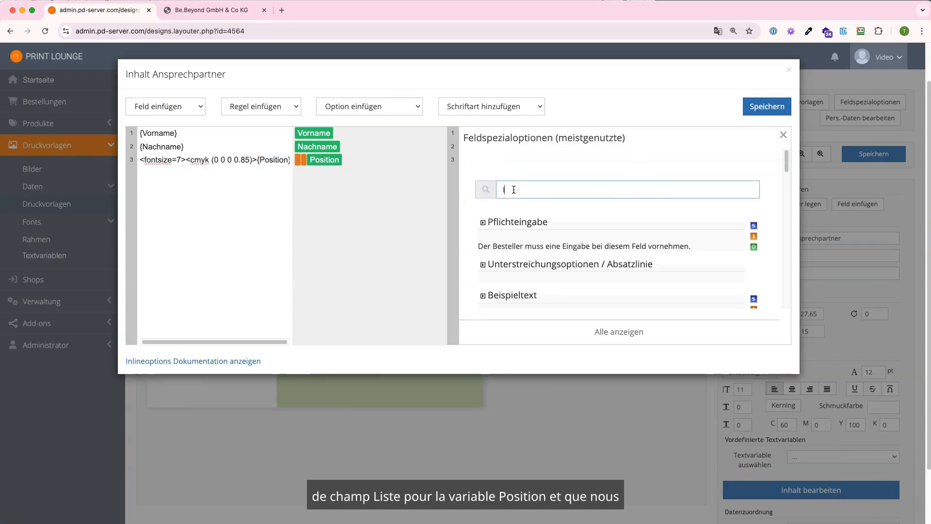
left_click(505, 226)
scroll(543, 254, "down", 1)
left_click(564, 265)
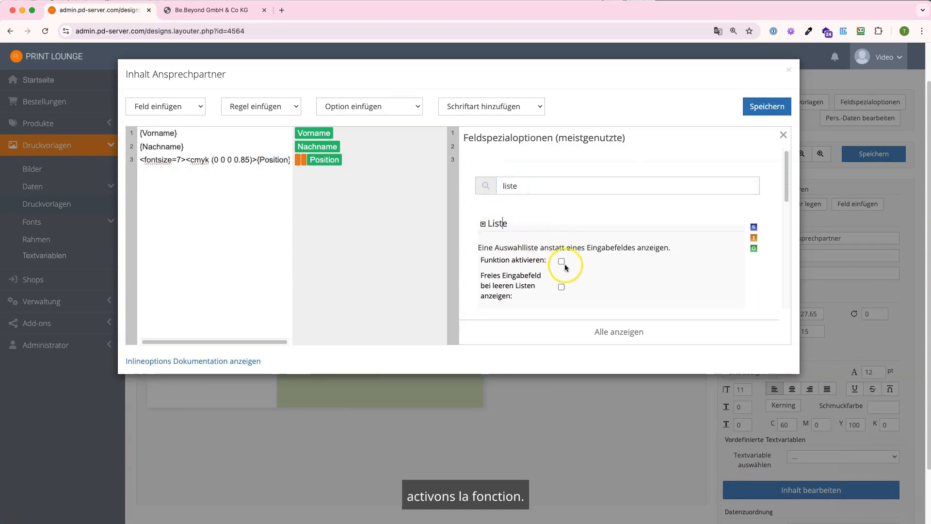
scroll(538, 248, "down", 5)
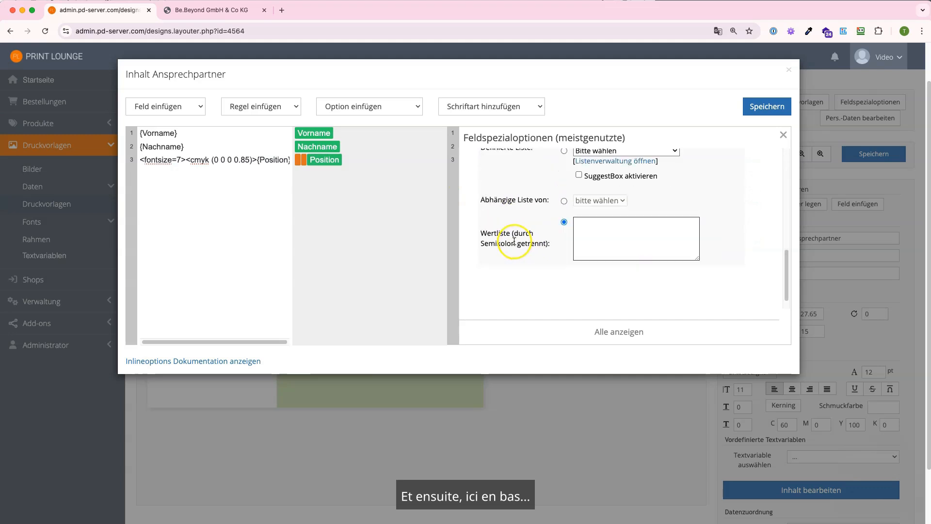
left_click(611, 239)
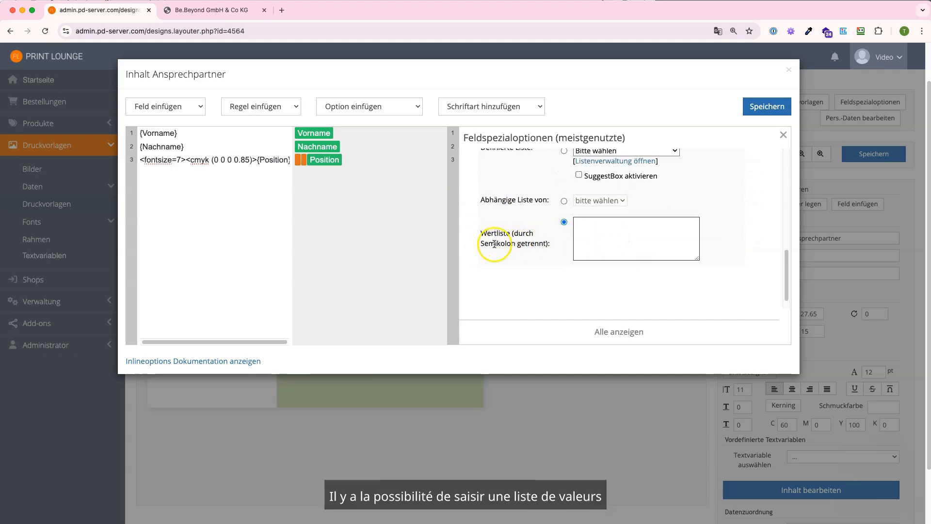
left_click(588, 233)
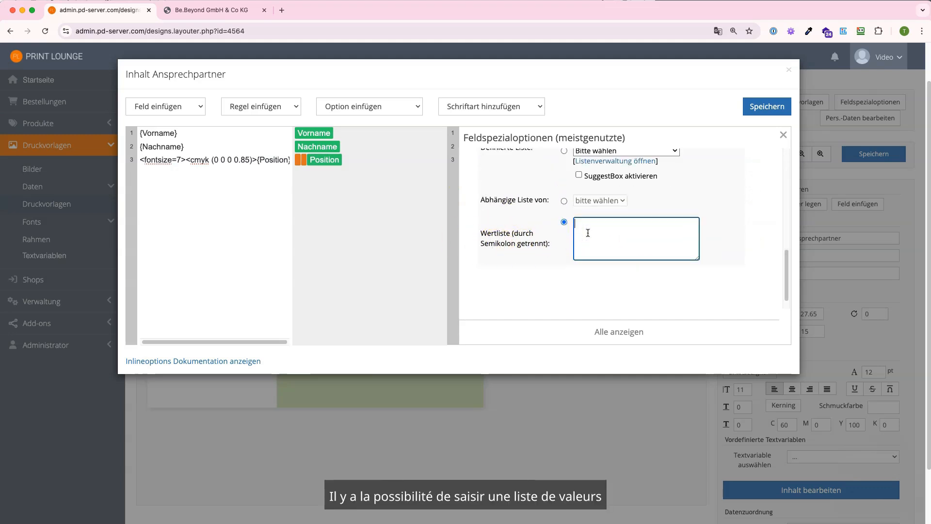
type("Vostand;Projekt")
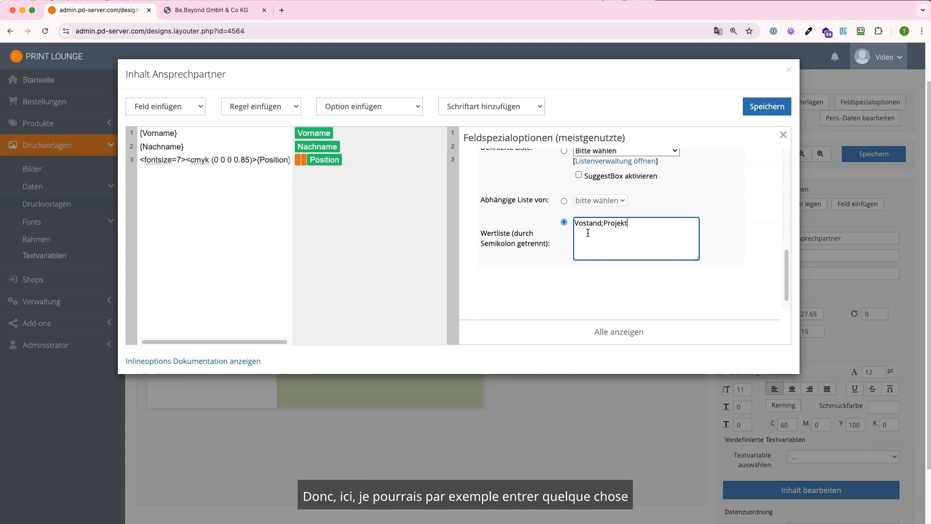
type("manager")
left_click(757, 108)
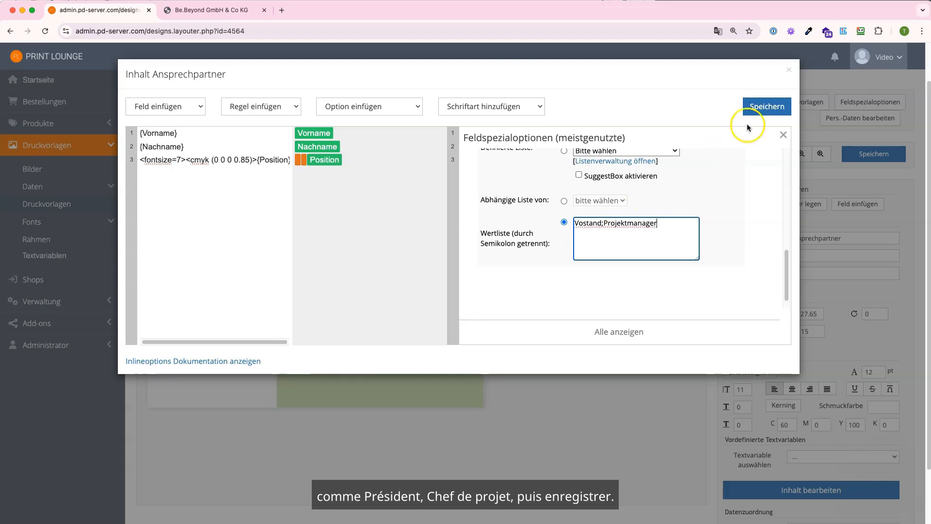
left_click(188, 10)
- Reload the shop card editor and pick Vostand as the Position
key("super+r")
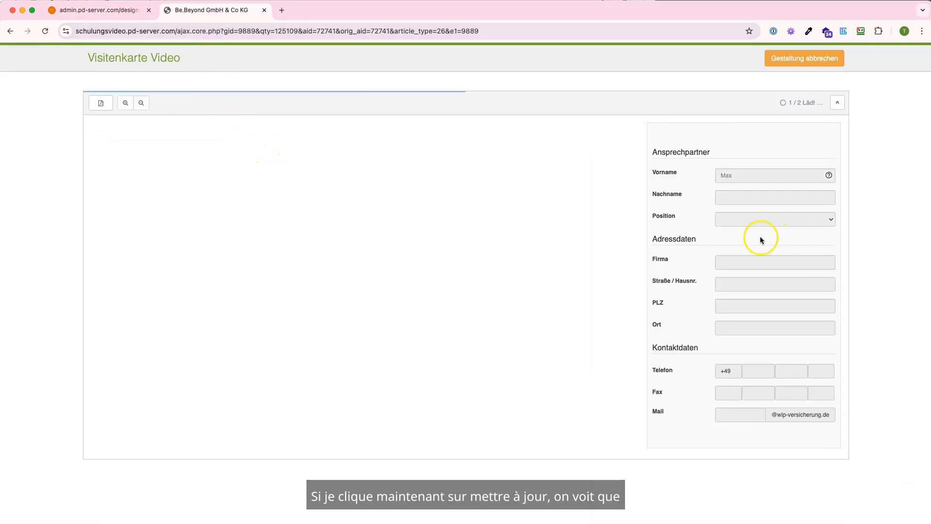
left_click(720, 219)
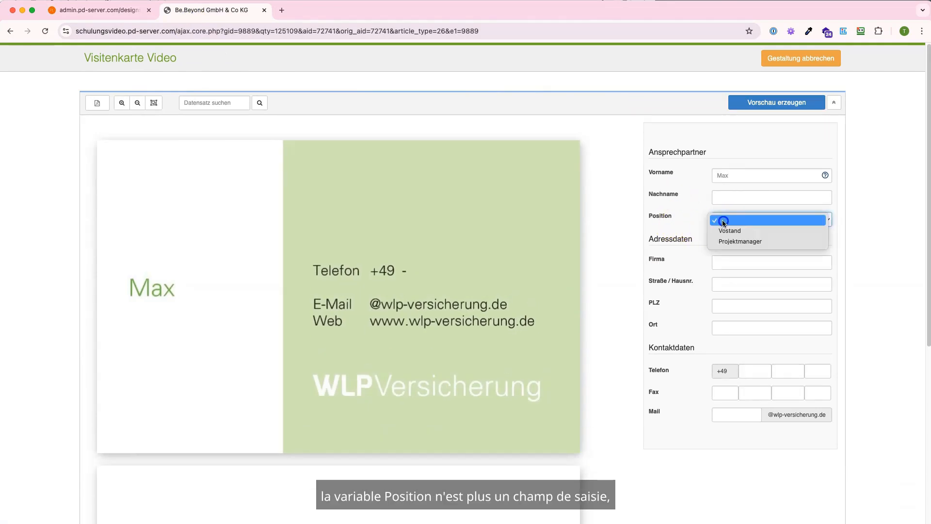
left_click(727, 229)
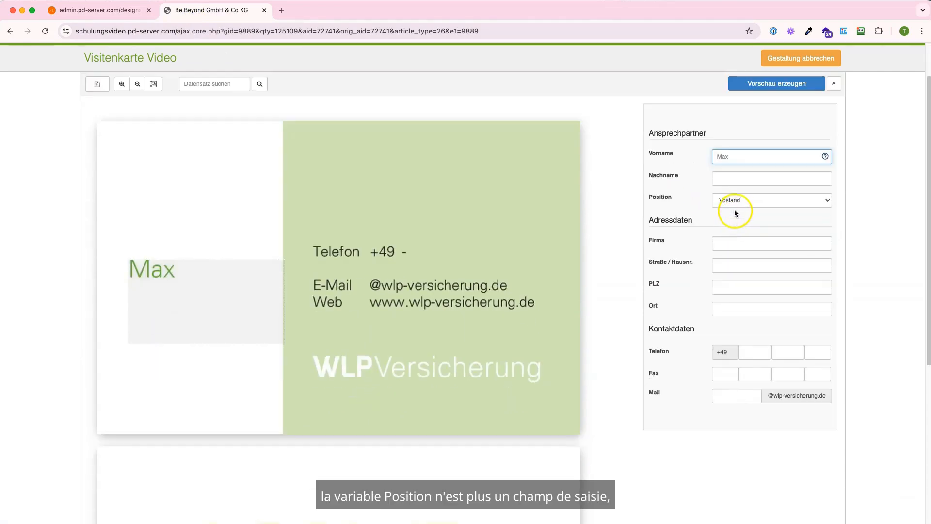
- Fill in the contact's first and last name on the card
left_click(726, 157)
key("Tab")
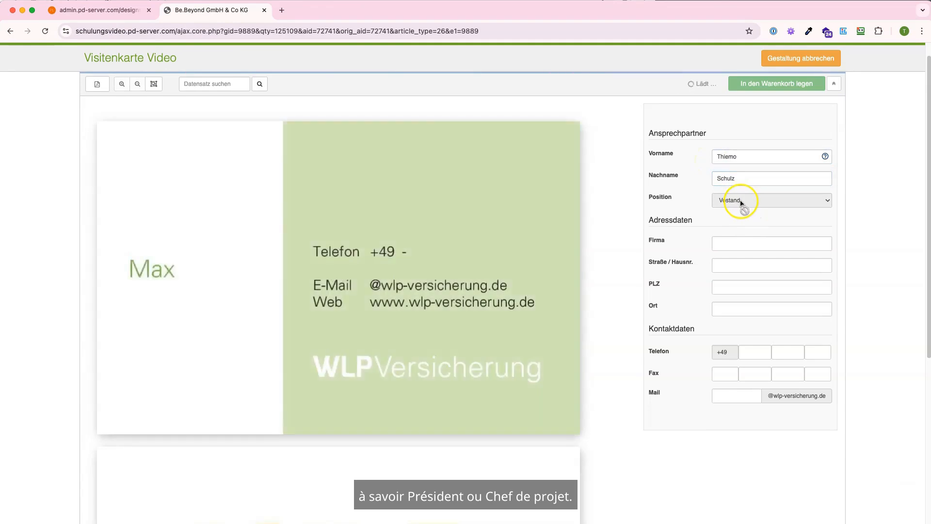
- Change the Position to Projektmanager, then go back to the admin
left_click(741, 200)
left_click(741, 211)
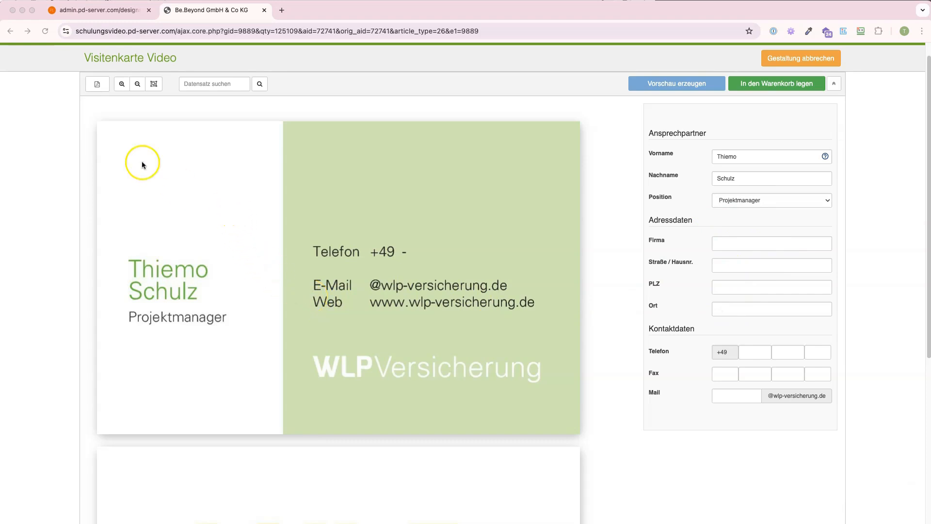
left_click(65, 10)
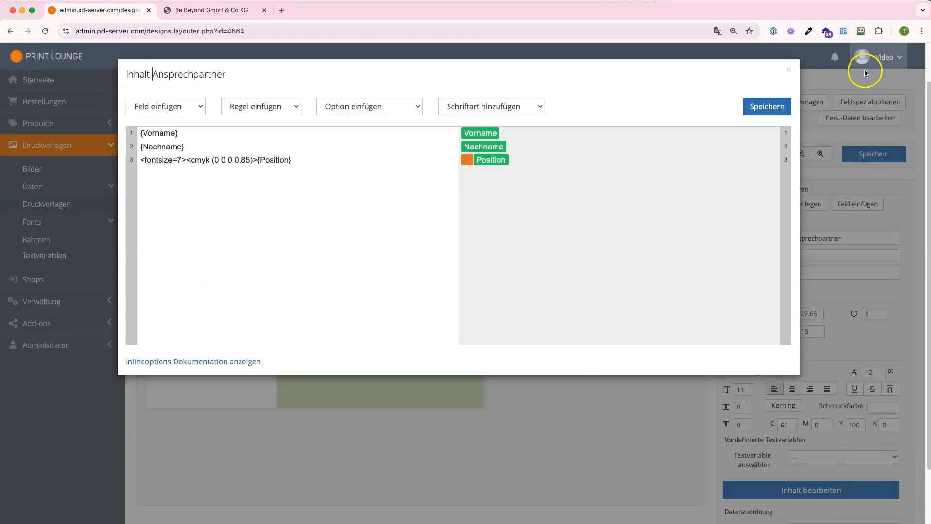
- Close the content editor and create a list named Standorte under Druckvorlagen > Daten > Listen
left_click(789, 70)
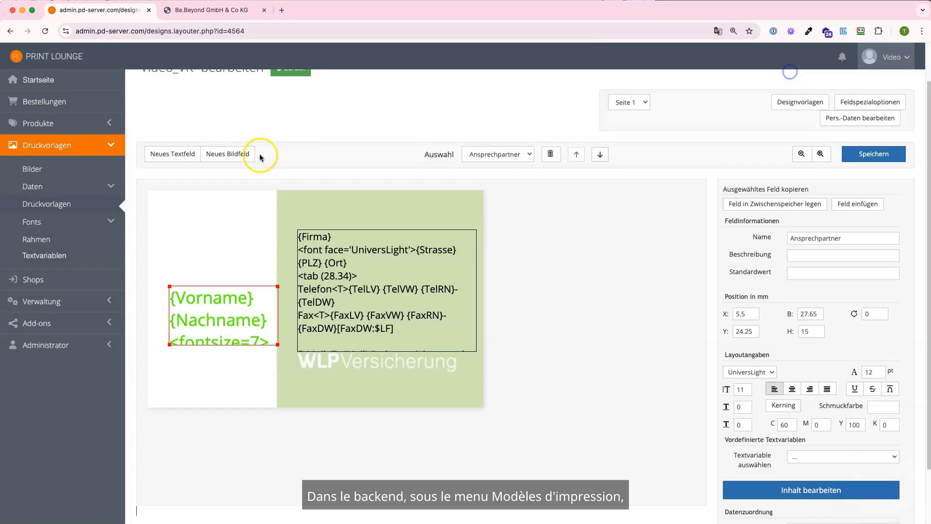
left_click(51, 186)
left_click(54, 240)
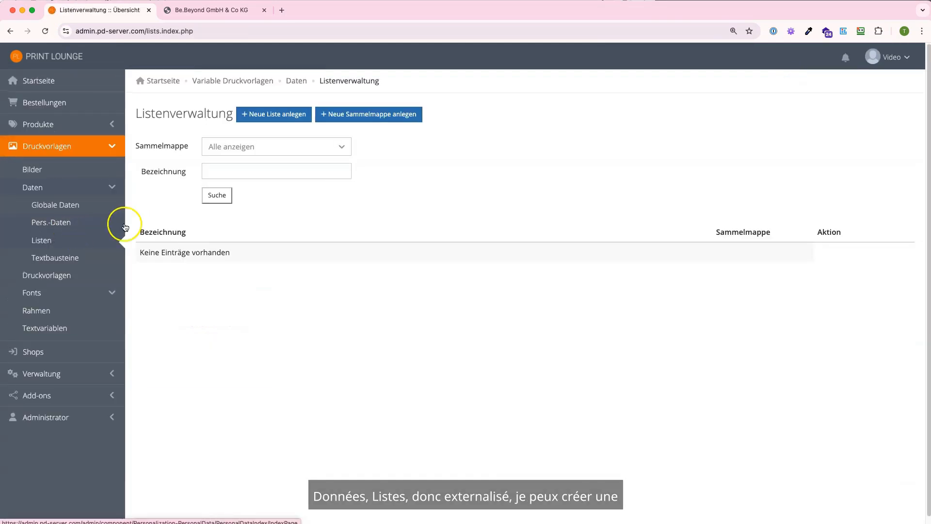
left_click(261, 116)
left_click(268, 168)
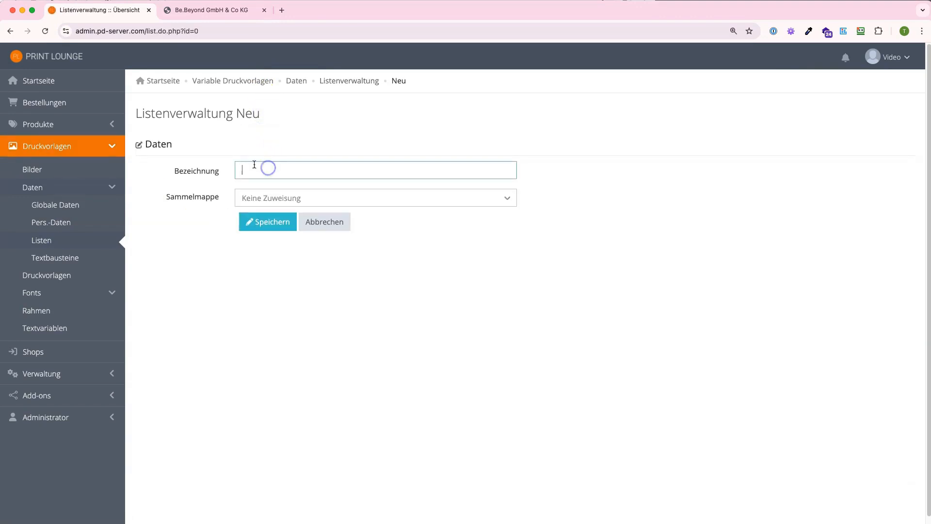
type("Standorte")
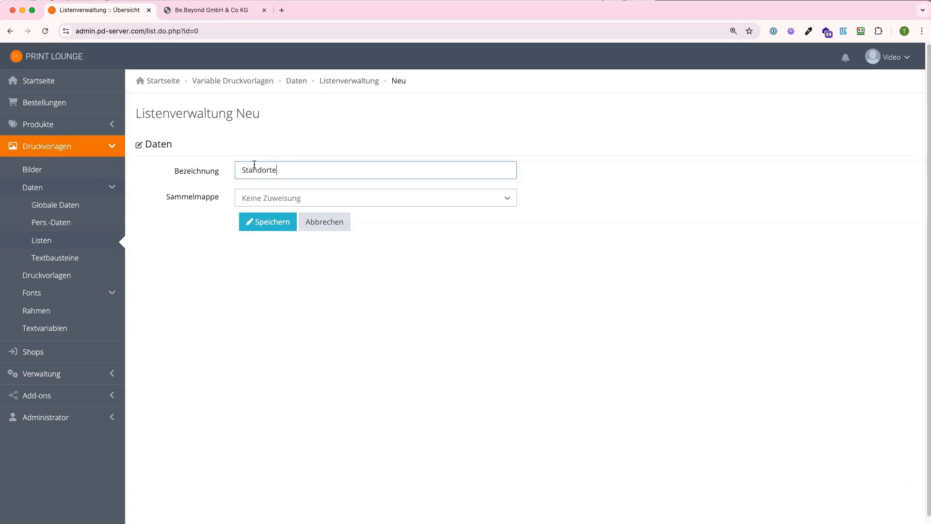
left_click(279, 220)
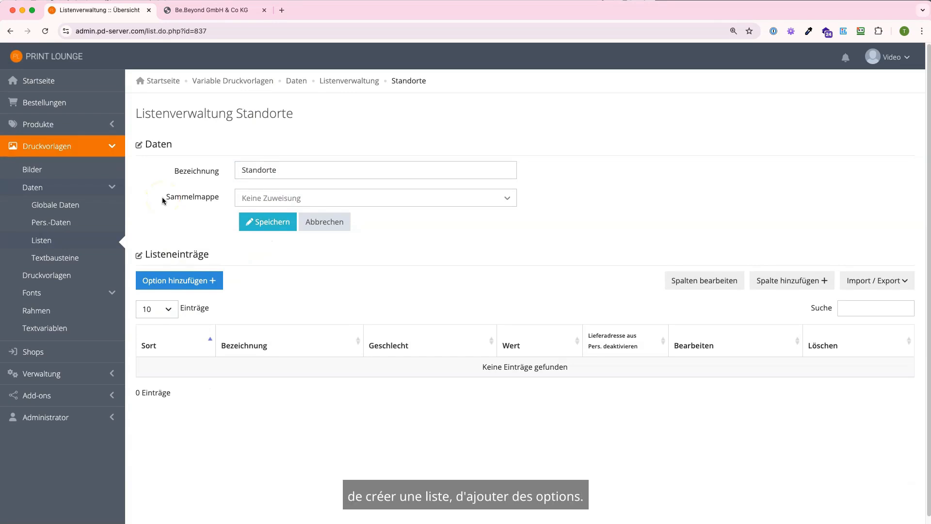
- Add the entry Standort A with value Test GmbH to the Standorte list
left_click(173, 280)
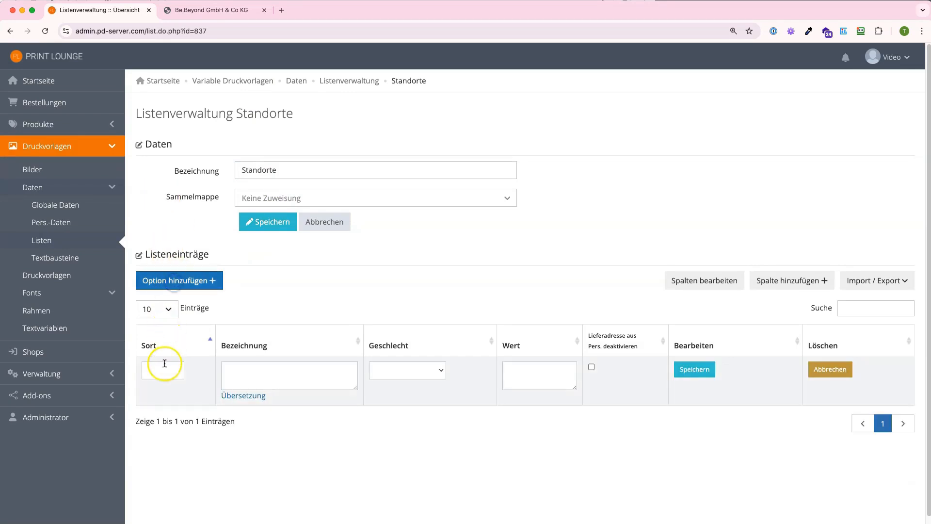
left_click(164, 363)
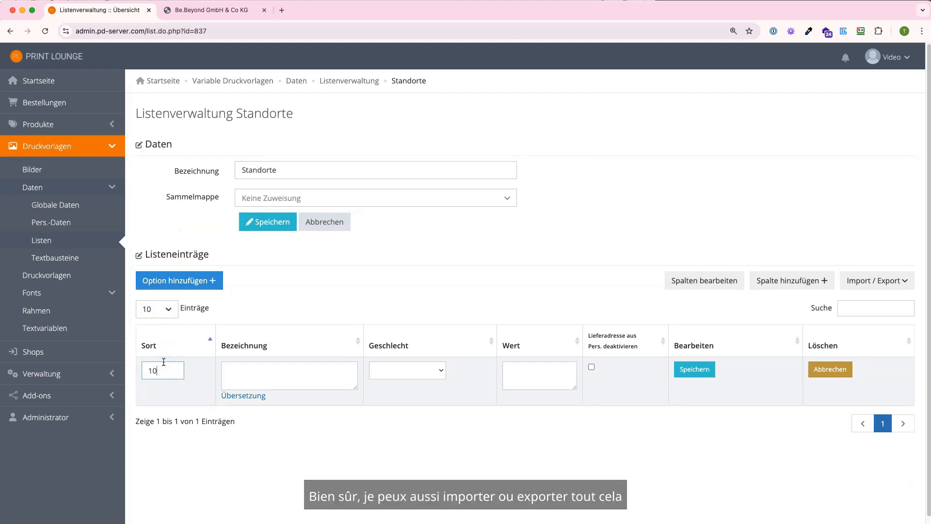
key("Tab")
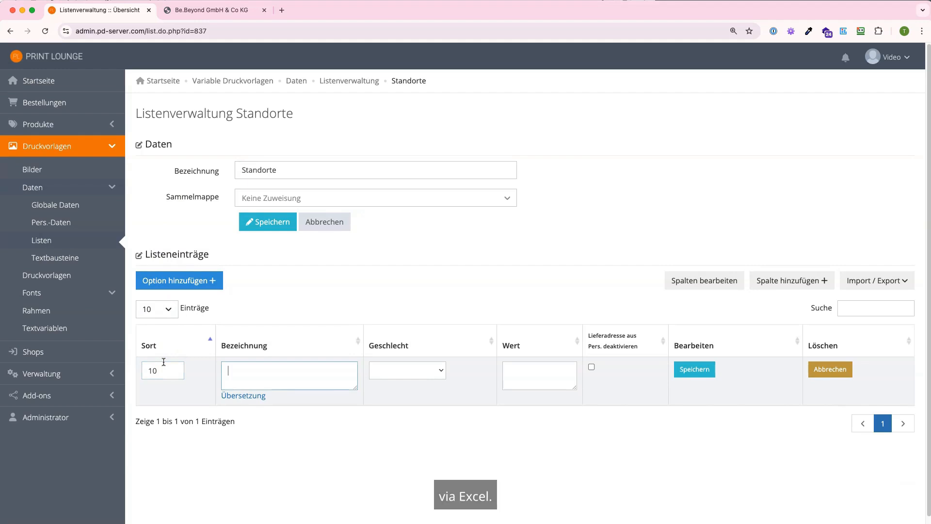
type("S")
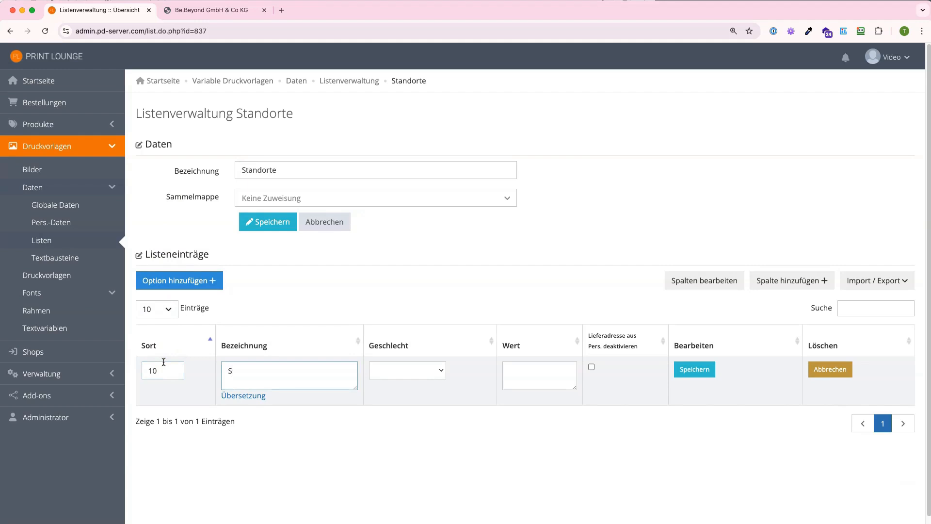
type("tandort A")
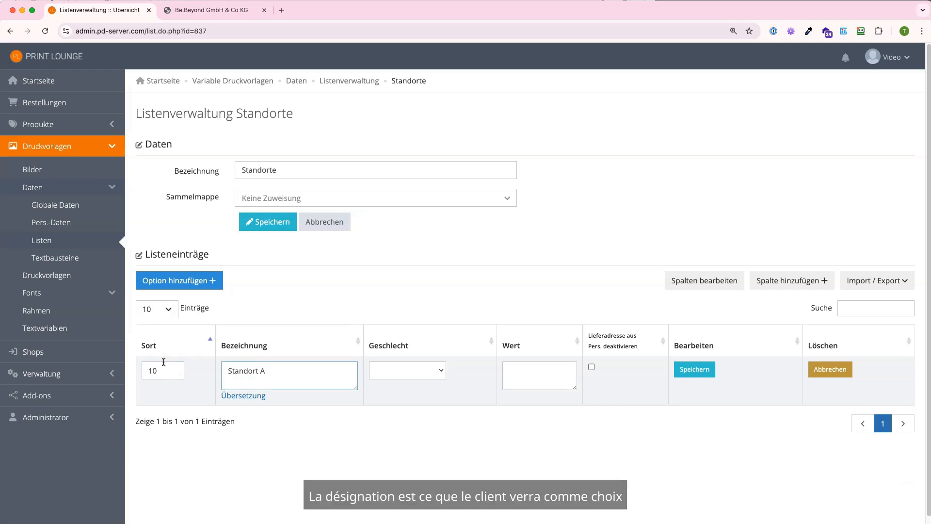
key("Tab")
key("Tab")
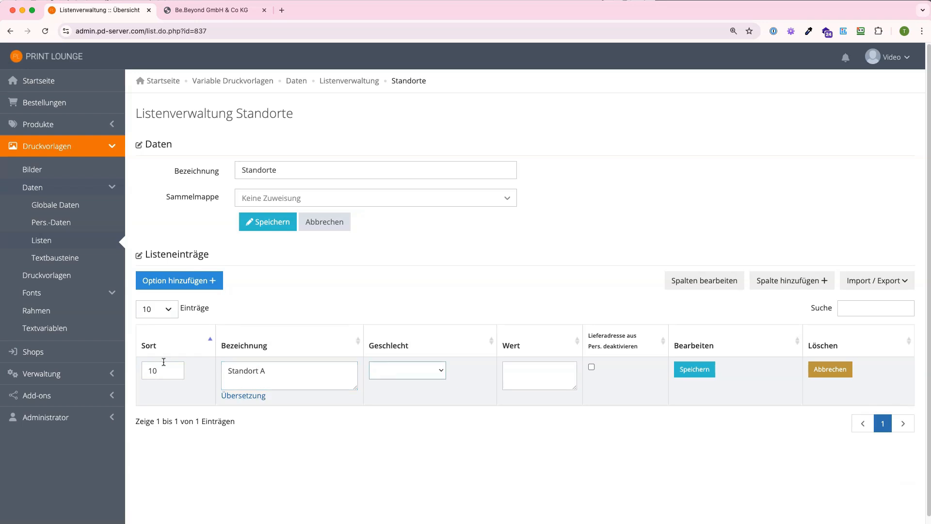
left_click(177, 370)
left_click(530, 369)
type("Test GmbH")
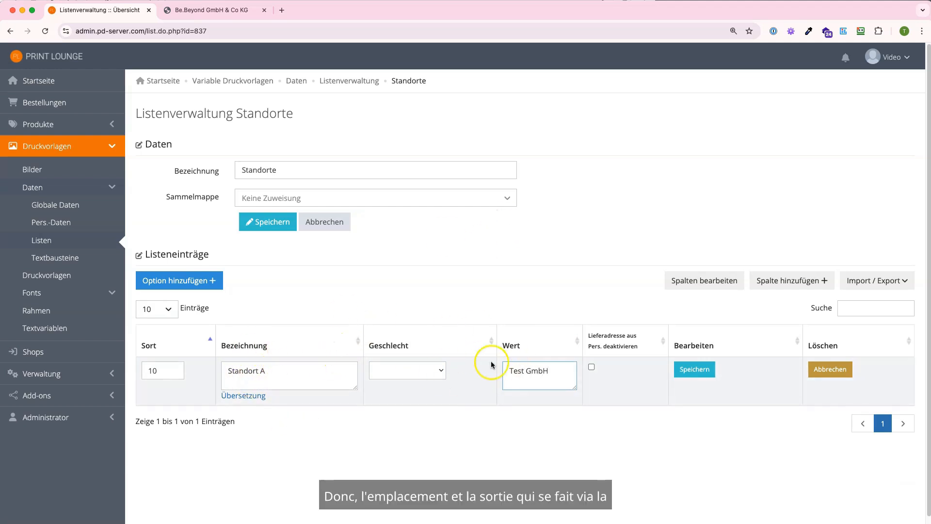
left_click(694, 369)
- Add Standort B with value Muster GmbH (sort 20), then open Video_VK for editing
left_click(146, 280)
left_click(155, 376)
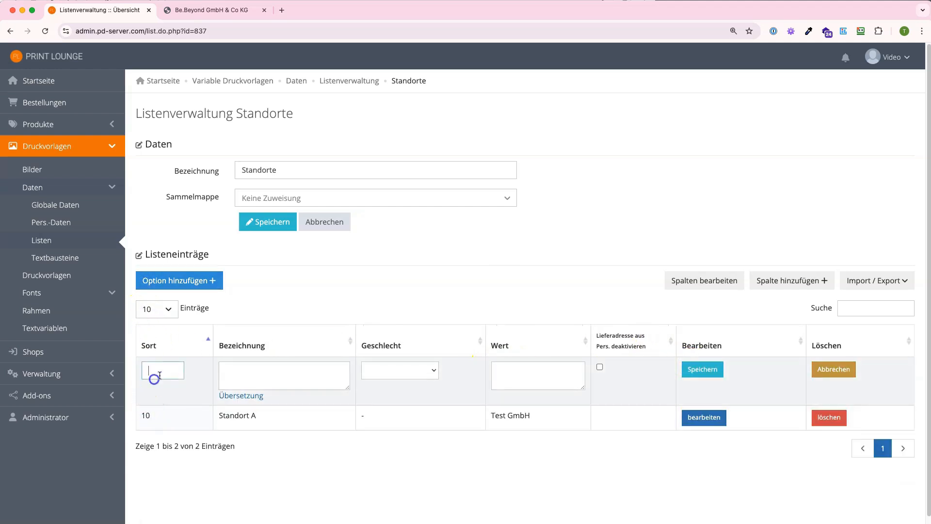
type("Sta")
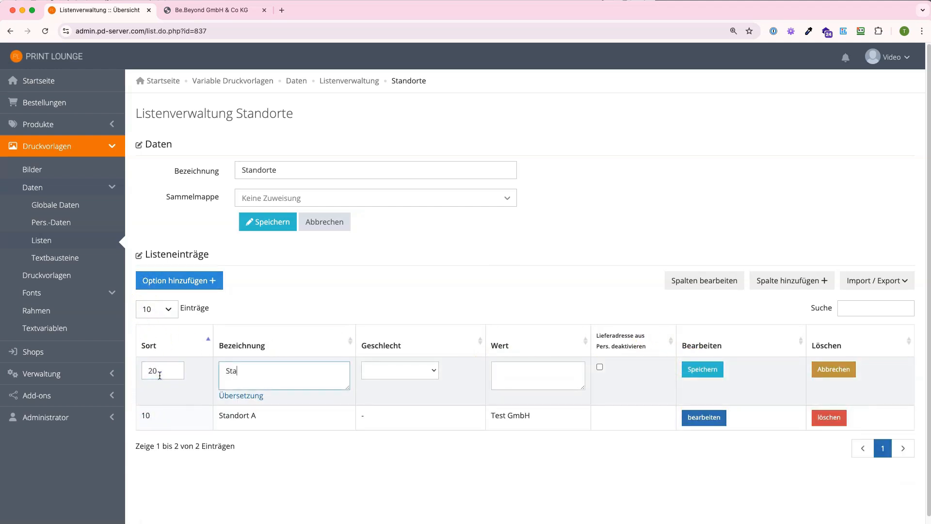
type("ndort B")
key("Tab")
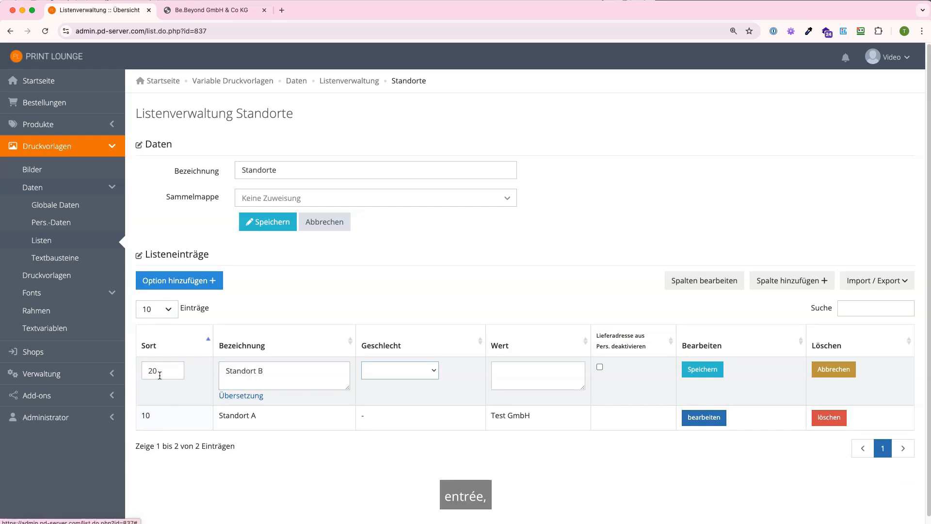
left_click(508, 366)
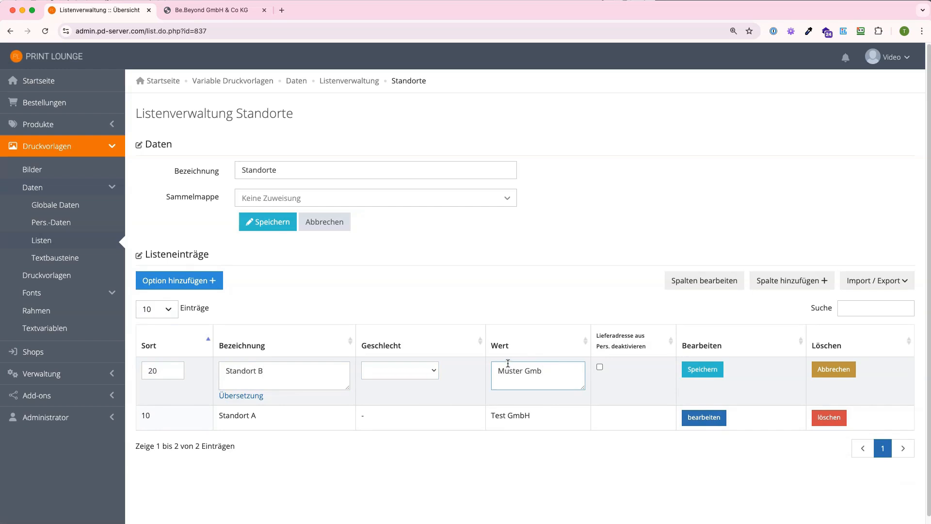
left_click(703, 370)
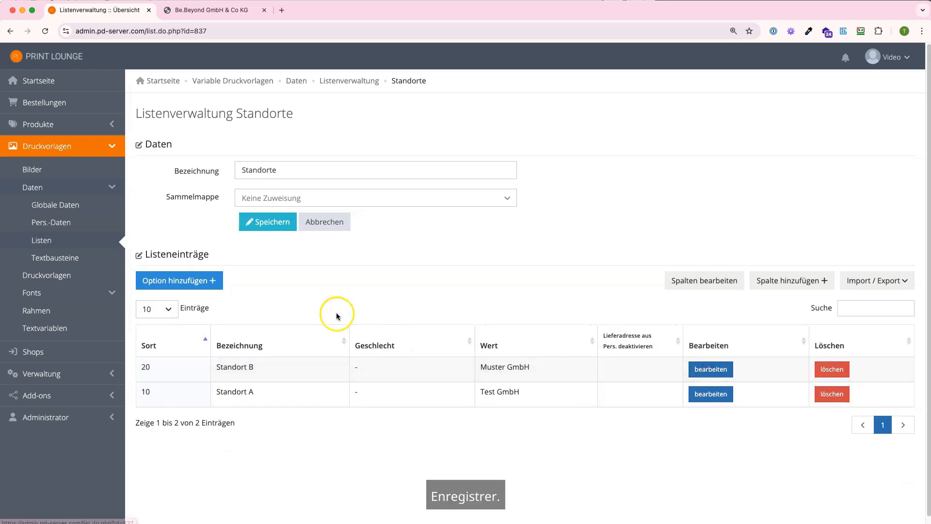
left_click(62, 274)
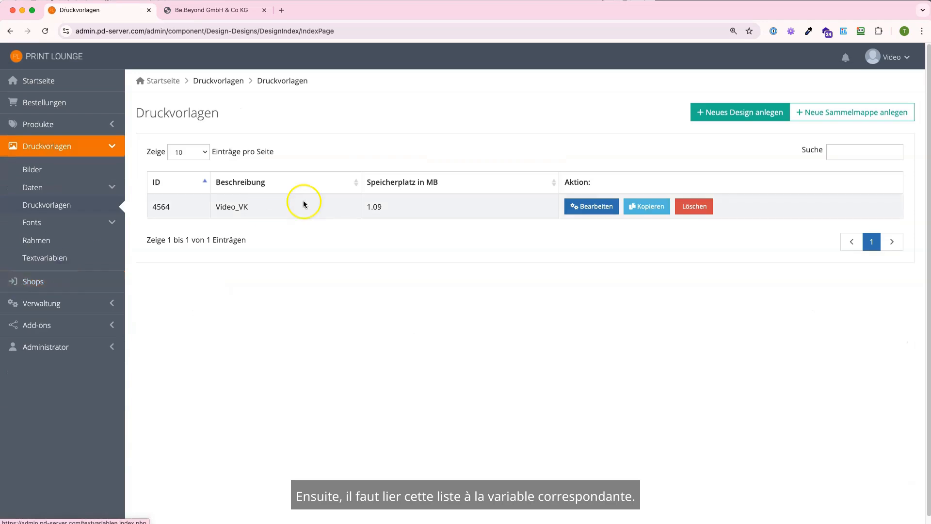
left_click(576, 210)
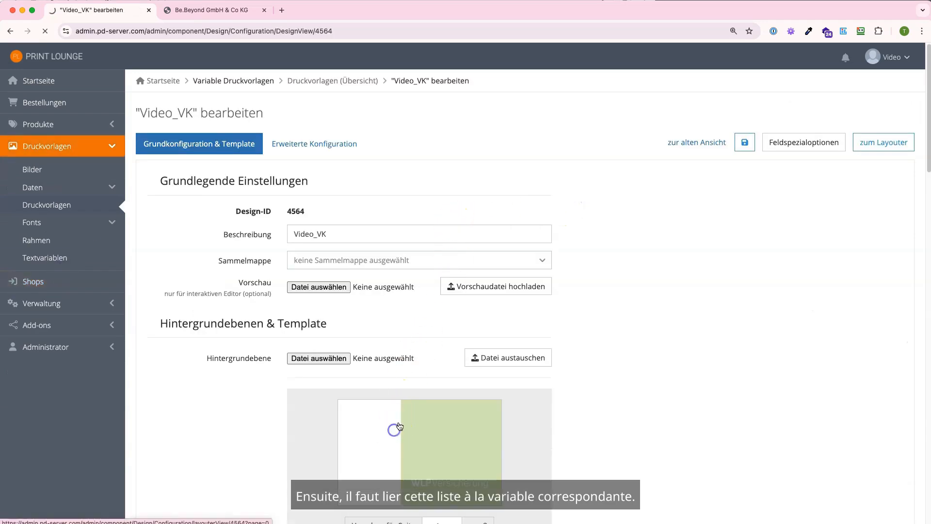
- Open the Video_VK layouter and edit the content of the Adresse text field
left_click(396, 425)
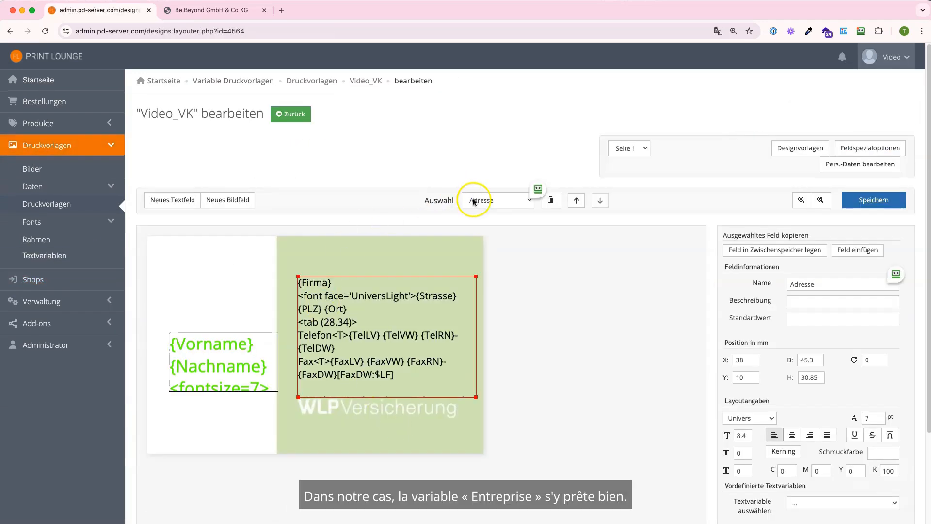
scroll(727, 363, "down", 1)
scroll(727, 364, "down", 2)
left_click(753, 417)
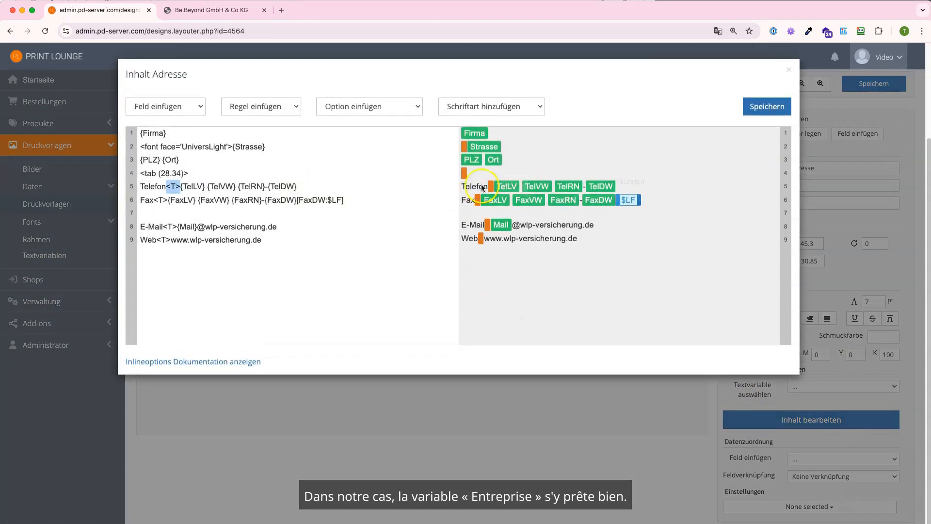
- Make the Firma placeholder a selection list using the defined Standorte list, and save
left_click(475, 136)
left_click(516, 188)
type("liste")
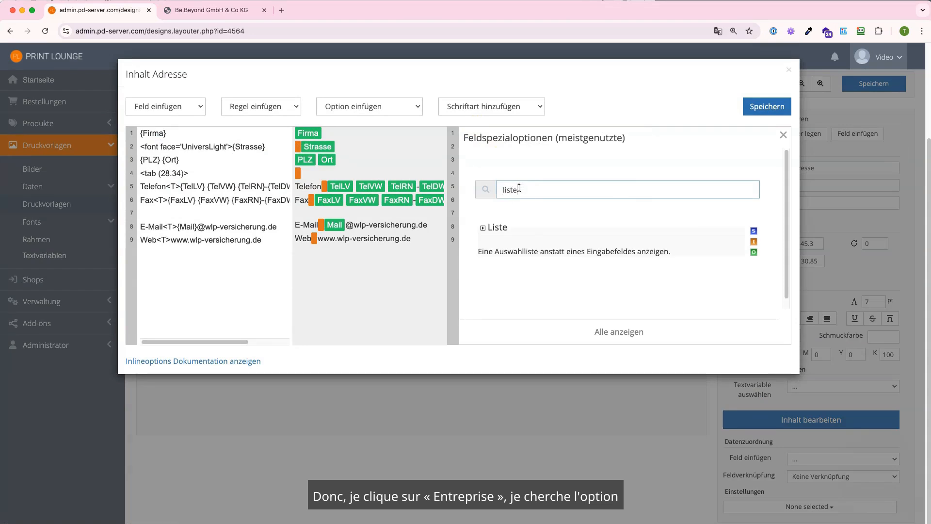
left_click(504, 227)
left_click(560, 265)
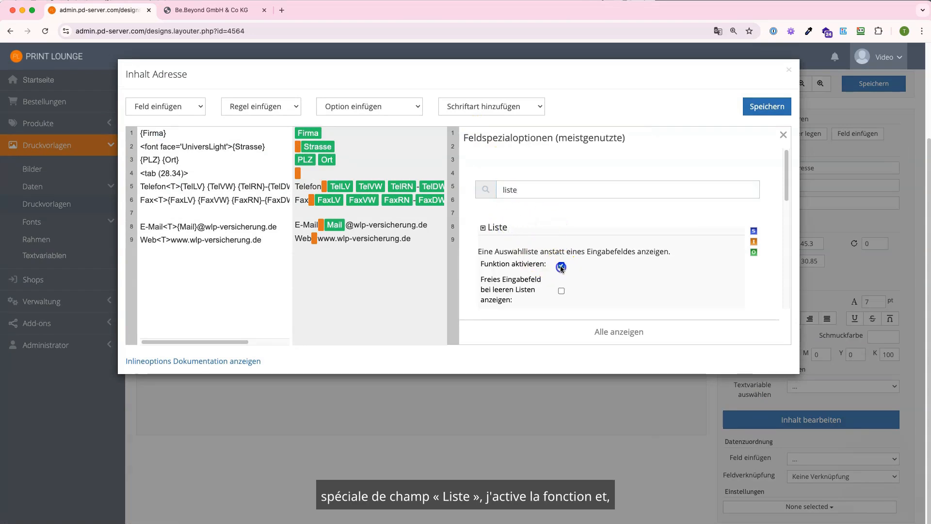
scroll(534, 254, "down", 6)
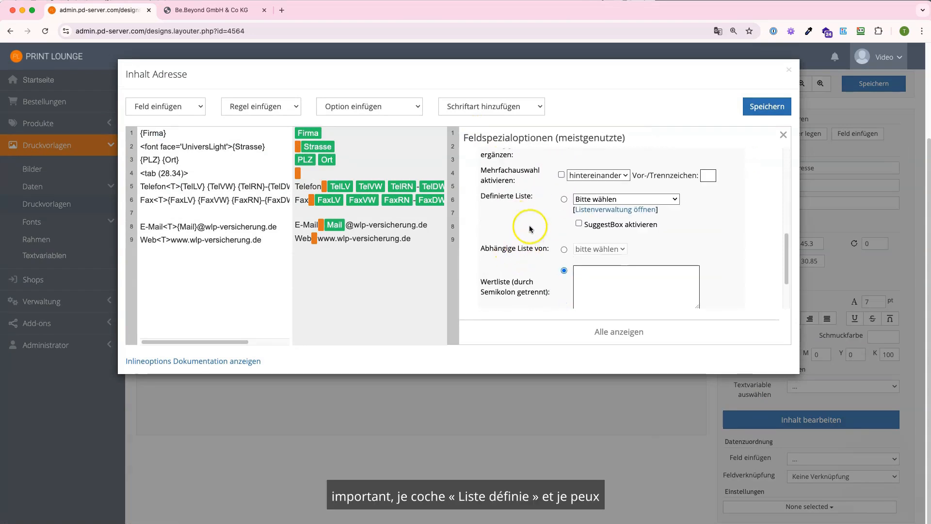
left_click(563, 198)
left_click(599, 199)
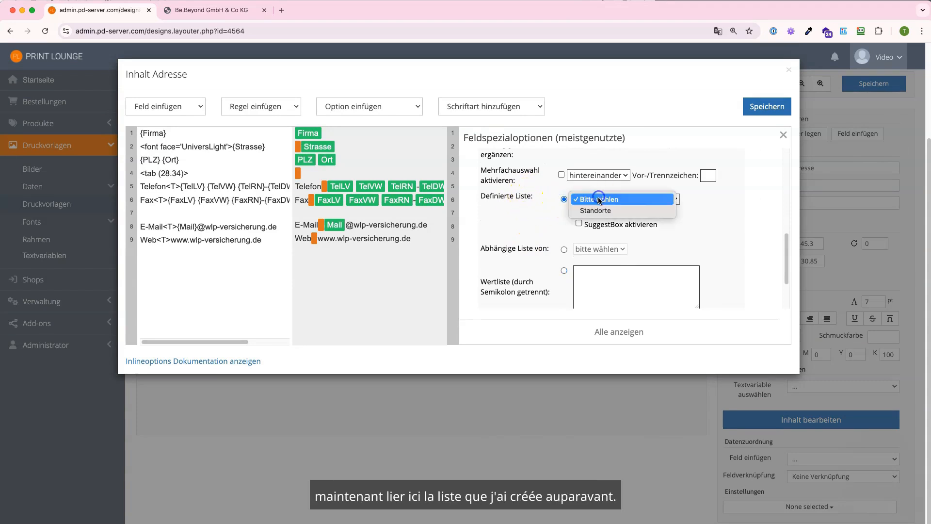
left_click(596, 210)
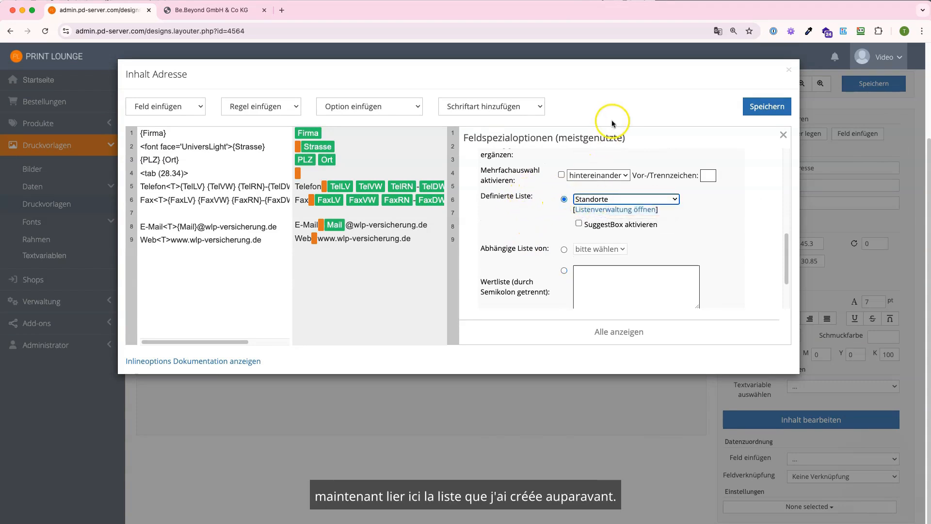
left_click(761, 110)
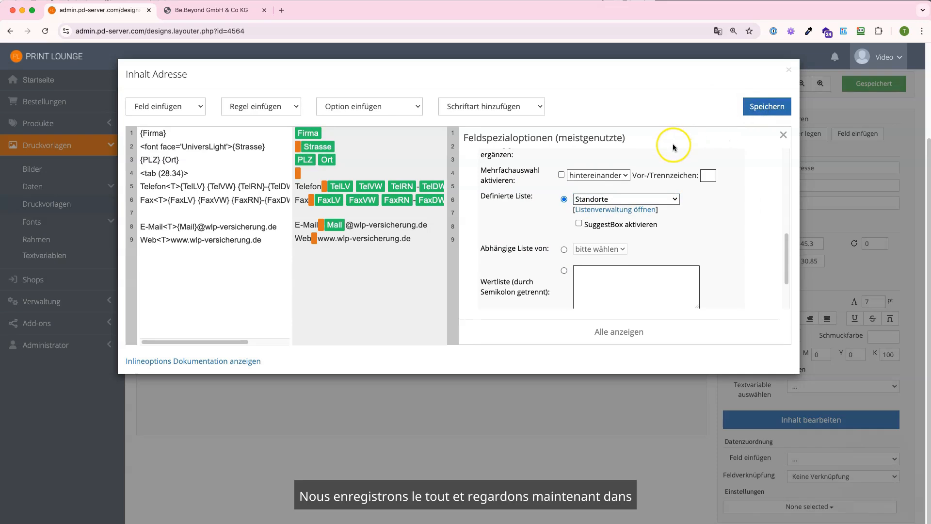
- In the shop card editor, change Firma from Standort A to Standort B
left_click(199, 11)
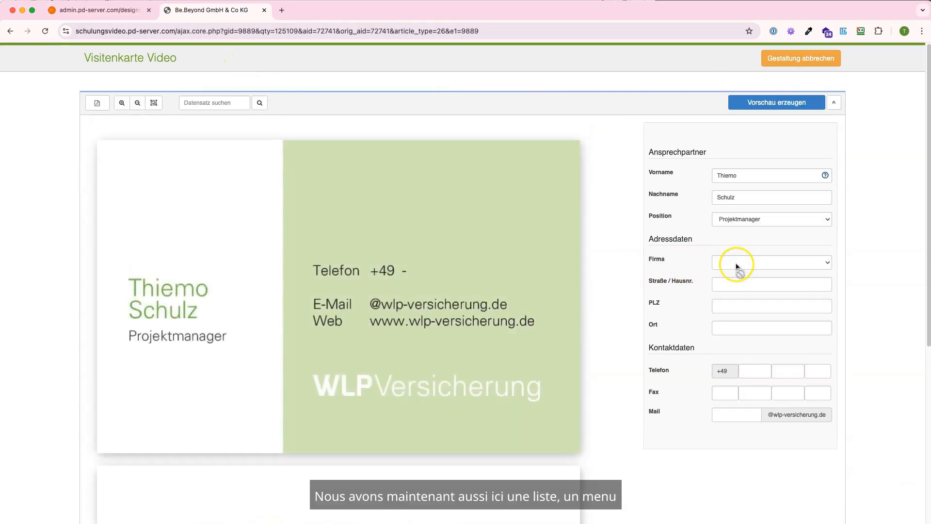
left_click(736, 266)
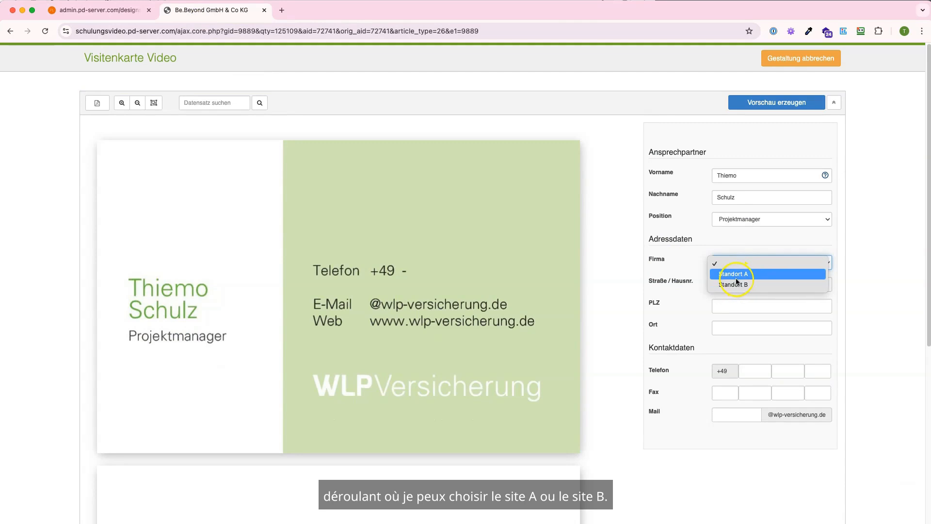
left_click(736, 275)
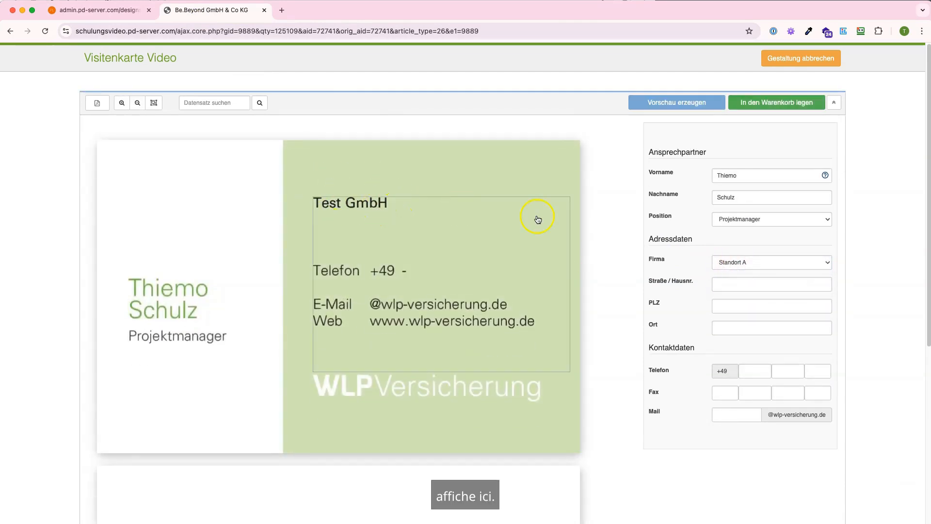
left_click(731, 261)
left_click(729, 274)
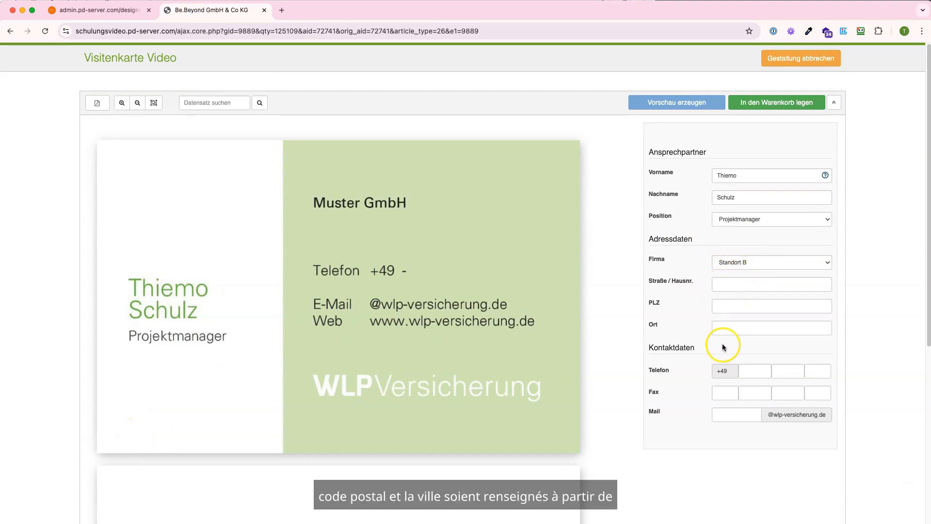
- Close the Adresse editor and open the Standorte list for editing in Listenverwaltung
left_click(108, 17)
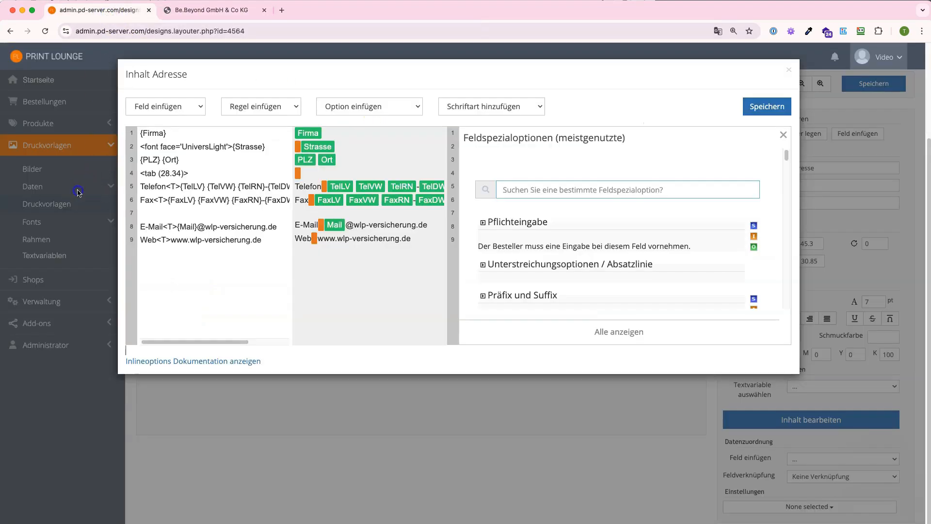
left_click(57, 151)
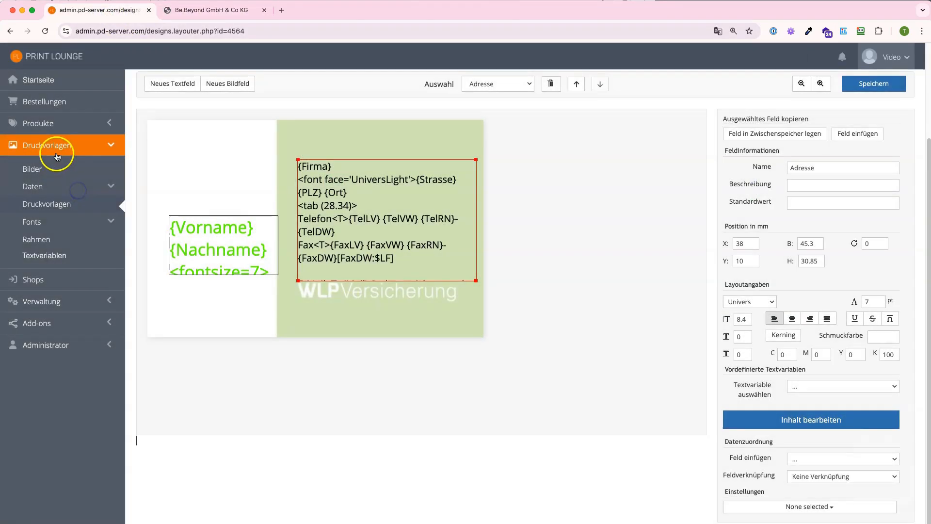
left_click(56, 186)
left_click(53, 237)
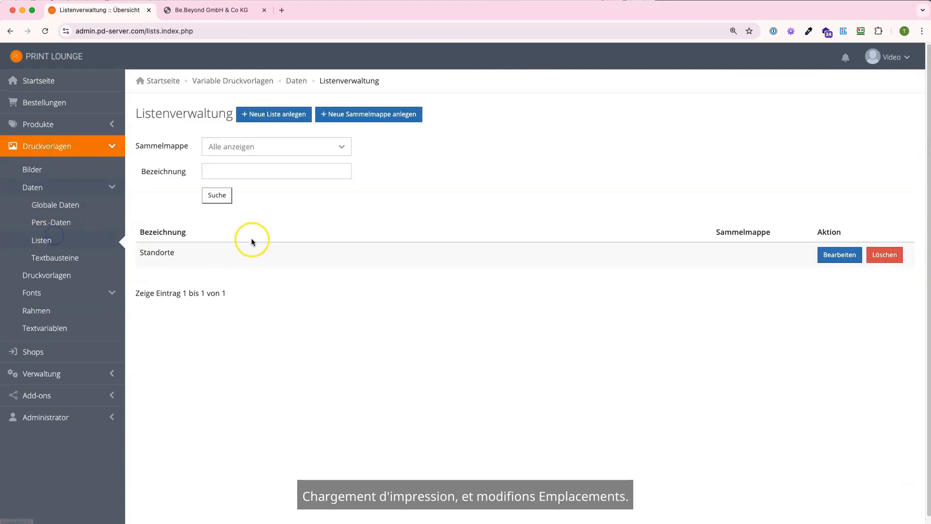
left_click(844, 253)
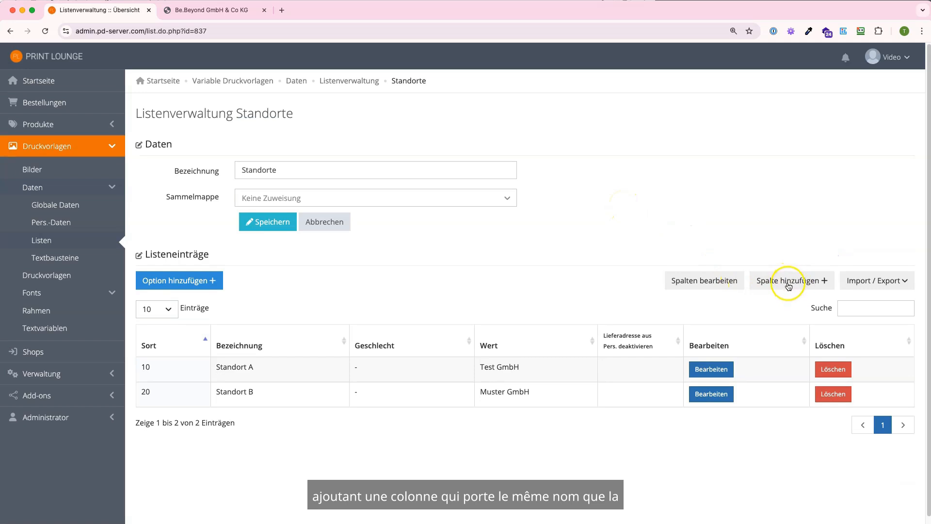
- Check the business card, then open the Spalte hinzufügen dialog for Standorte
left_click(212, 10)
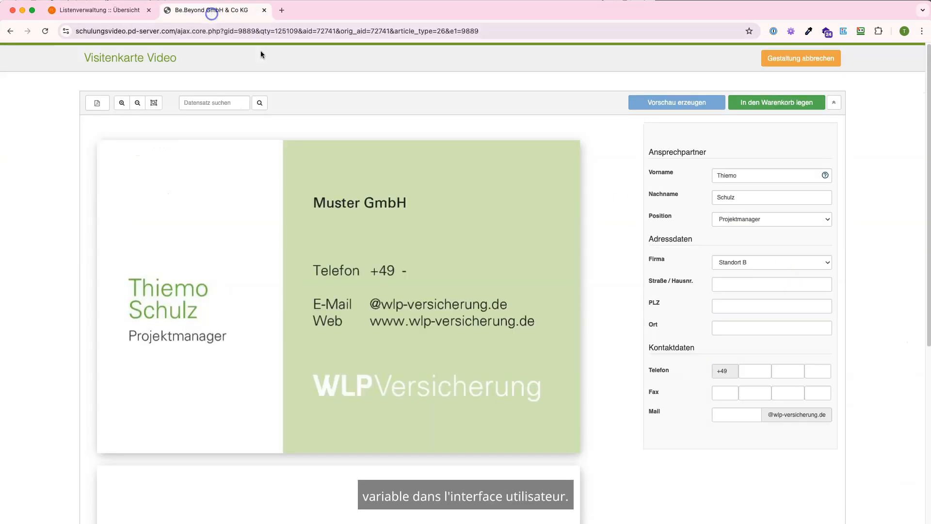
left_click(109, 11)
left_click(763, 279)
left_click(431, 105)
- Add the columns Strasse, PLZ and Ort to the Standorte list
type("Strasse")
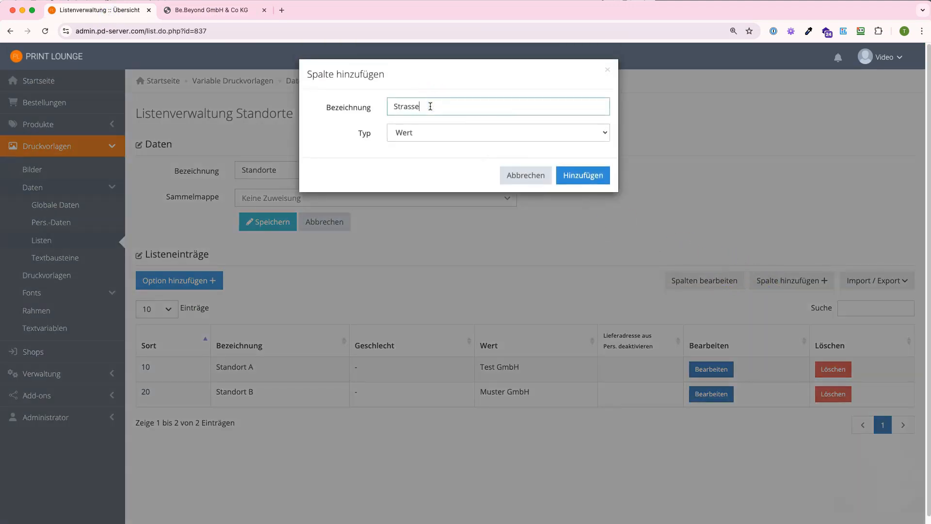
left_click(567, 176)
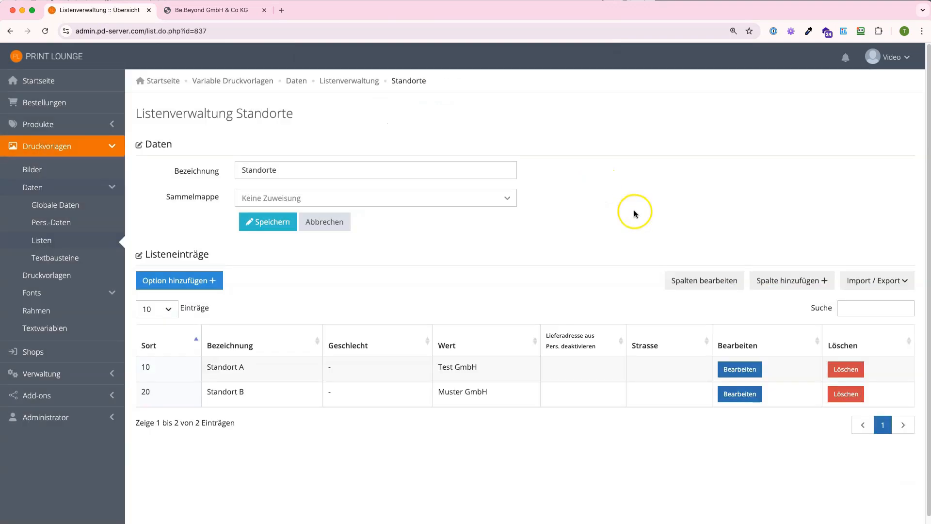
left_click(765, 279)
left_click(408, 106)
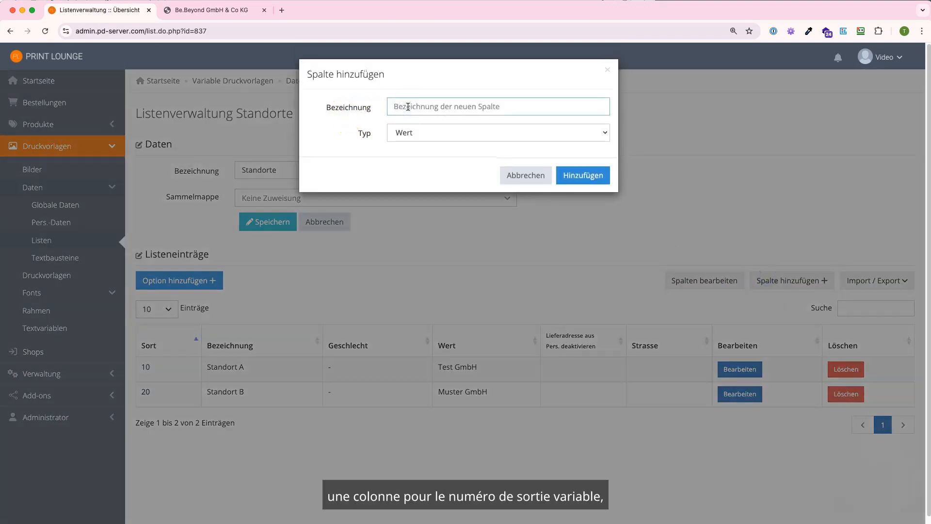
type("PLZ")
left_click(571, 176)
left_click(787, 279)
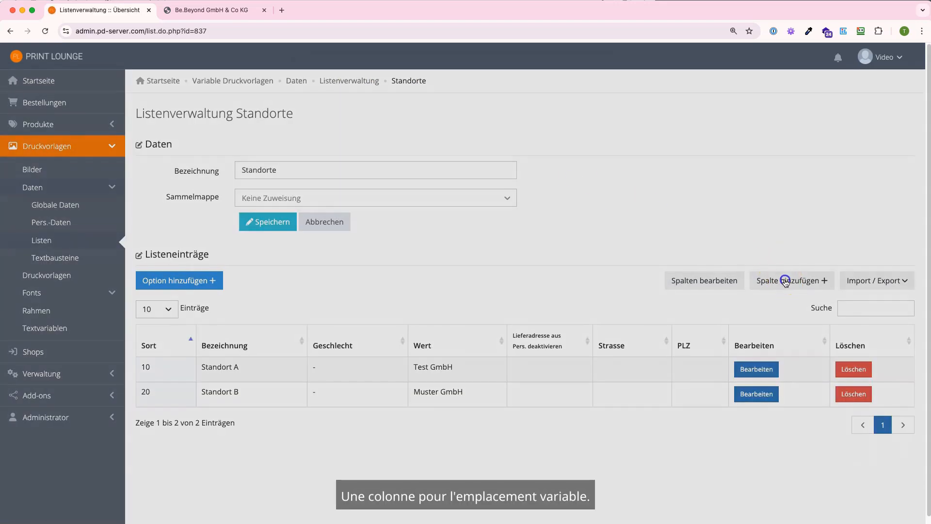
left_click(397, 106)
type("Ort")
left_click(573, 175)
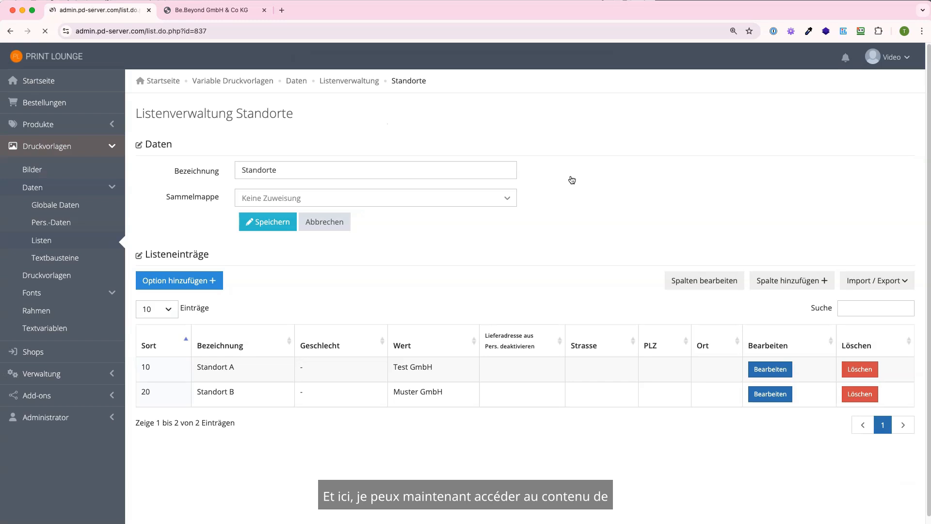
left_click(769, 369)
- Give Standort A the address Teststr. 10, 12345 Testhausen and save the row
left_click(610, 369)
type("Teststr. 10")
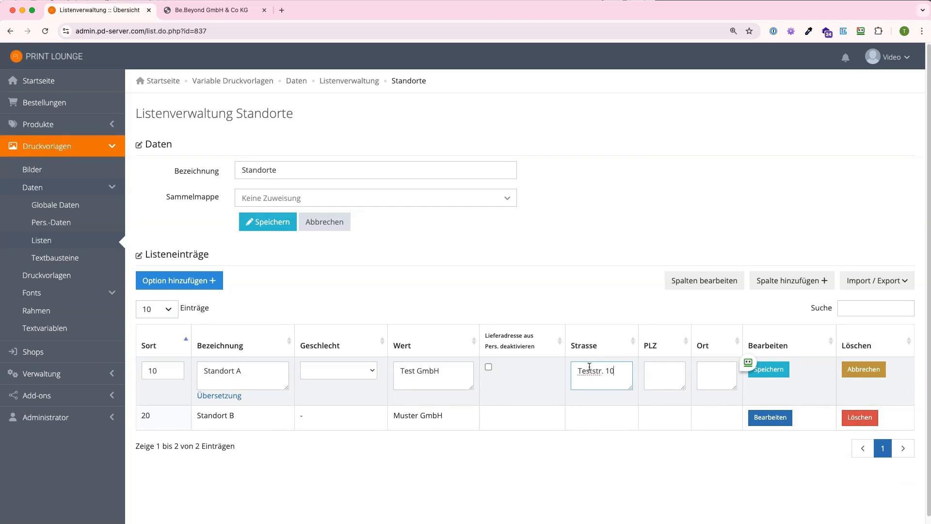
key("Tab")
type("12")
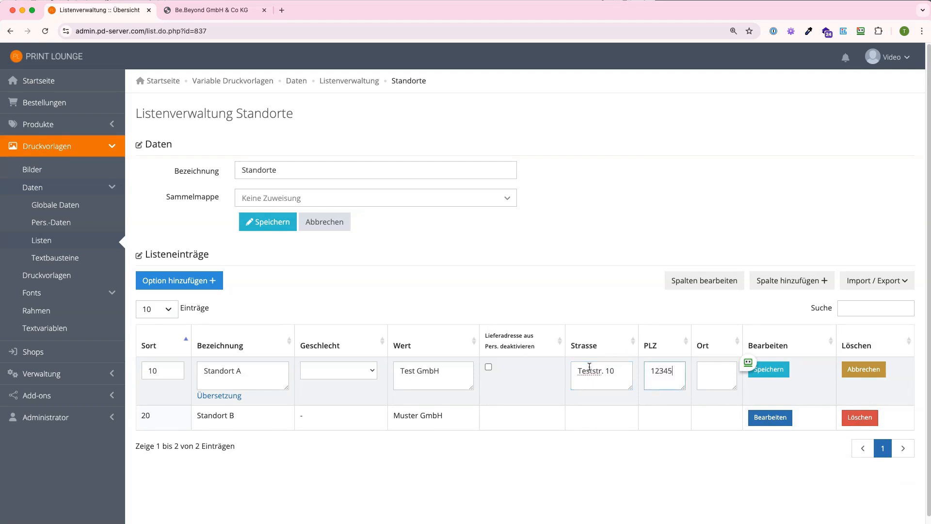
type("n")
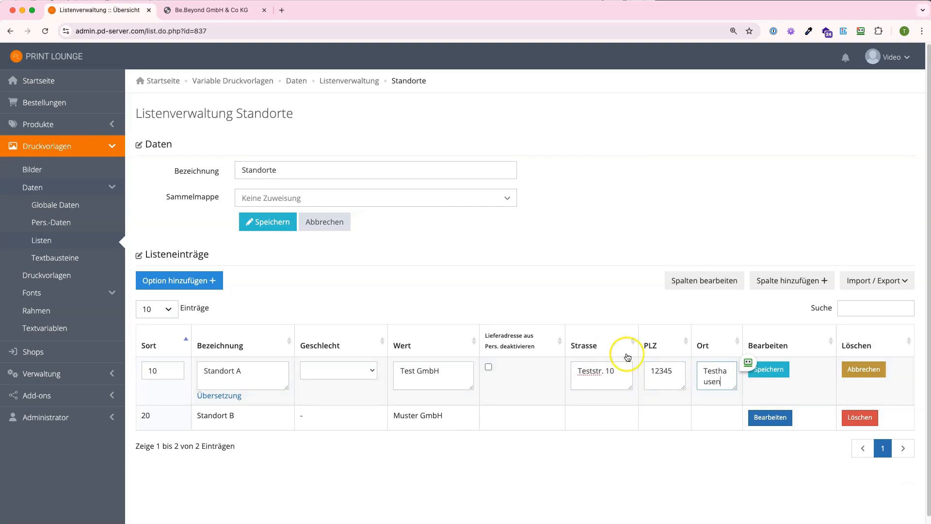
left_click(678, 281)
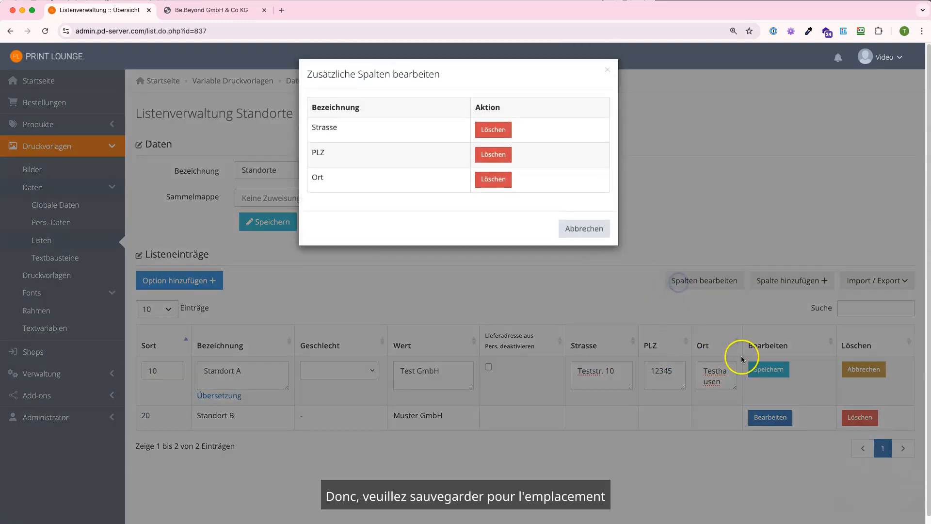
left_click(753, 370)
left_click(769, 369)
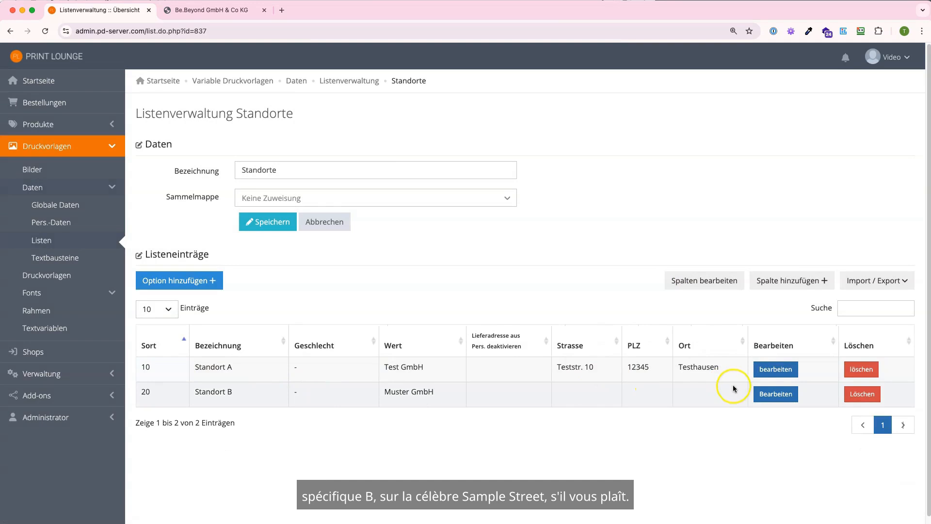
- Give Standort B the address Musterstr. 20, 54321 Musterstadt and save it
left_click(768, 394)
left_click(584, 395)
type("Musterstr. 20")
key("Tab")
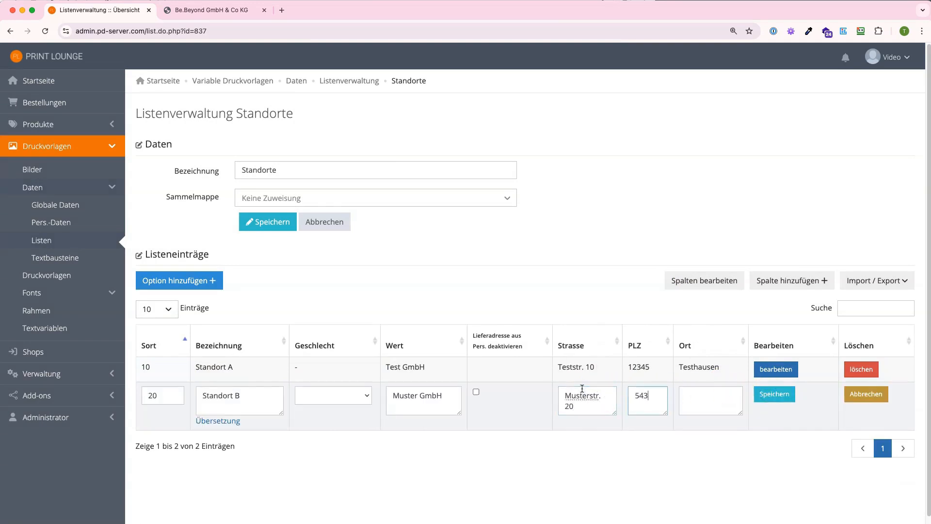
key("Tab")
type("Musterstadt")
left_click(775, 394)
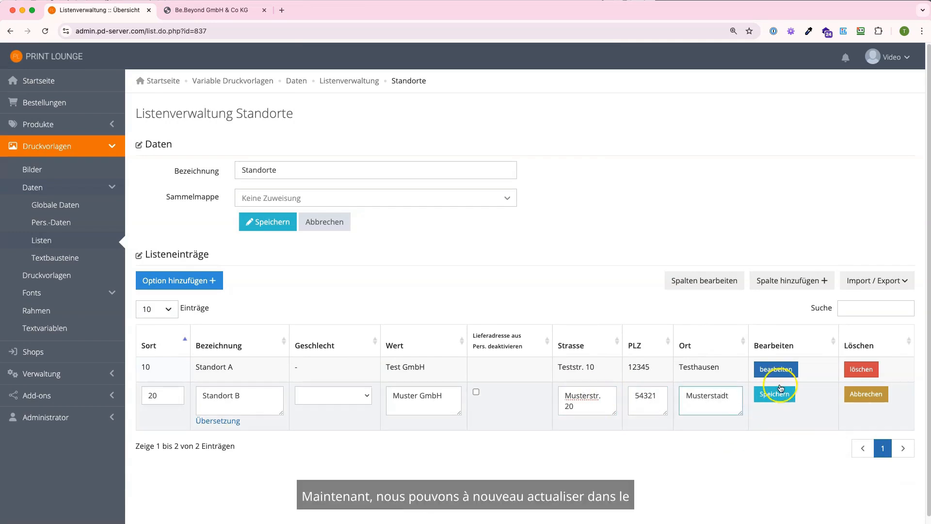
left_click(446, 142)
left_click(194, 9)
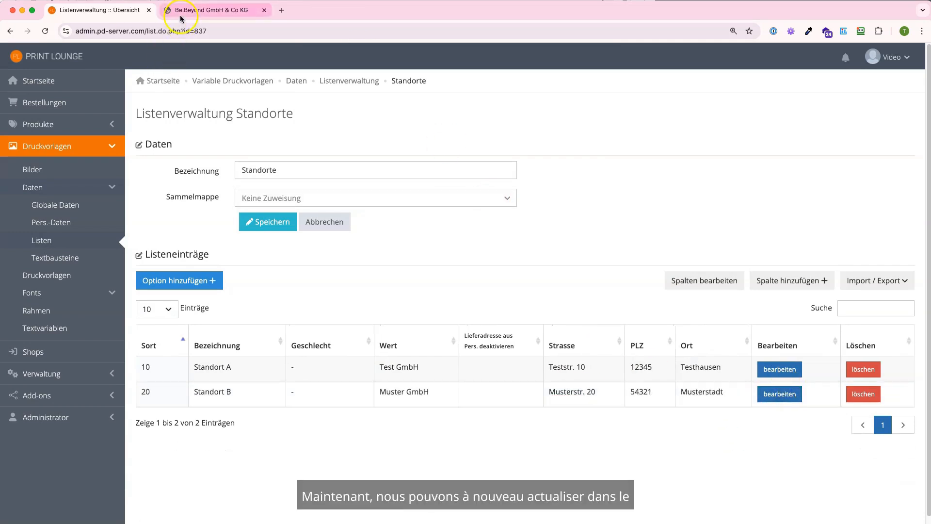
- Reload the card editor and choose Standort A as Firma, filling Teststr. 10, 12345, Testhausen
key("super+r")
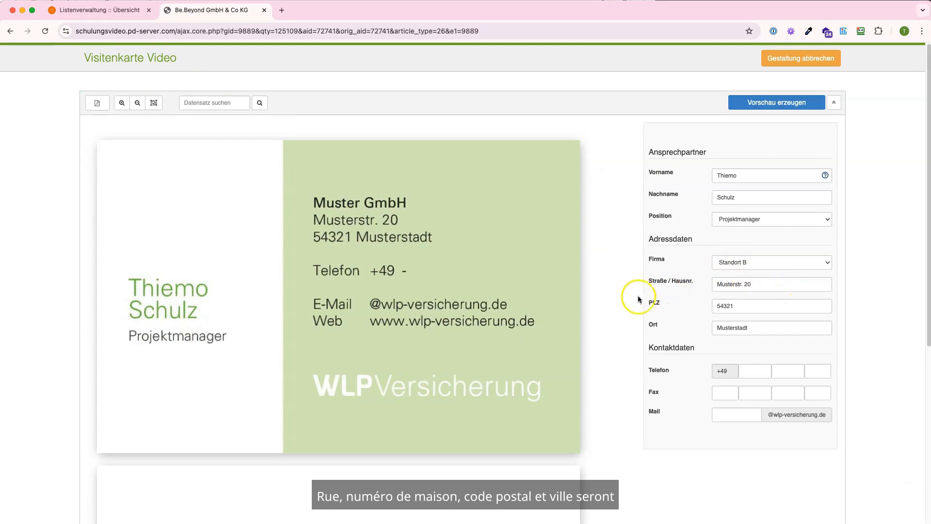
left_click(754, 263)
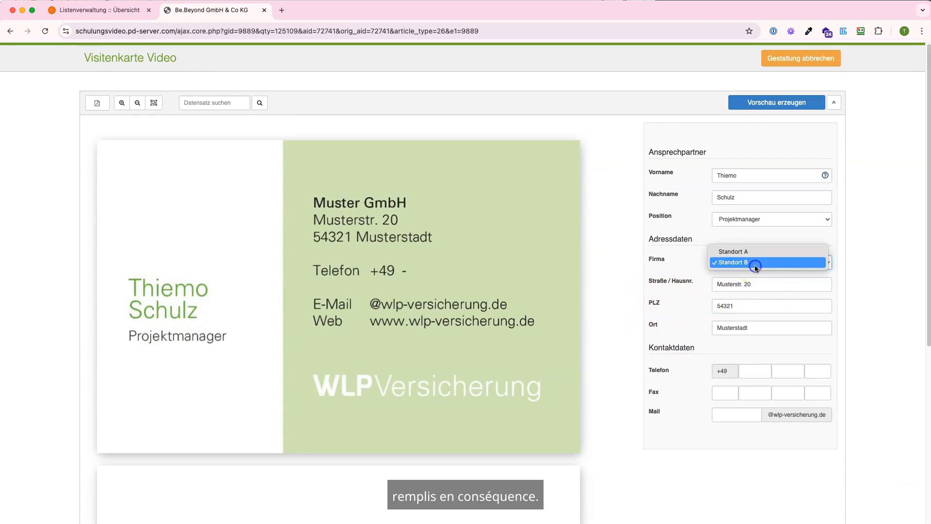
left_click(748, 252)
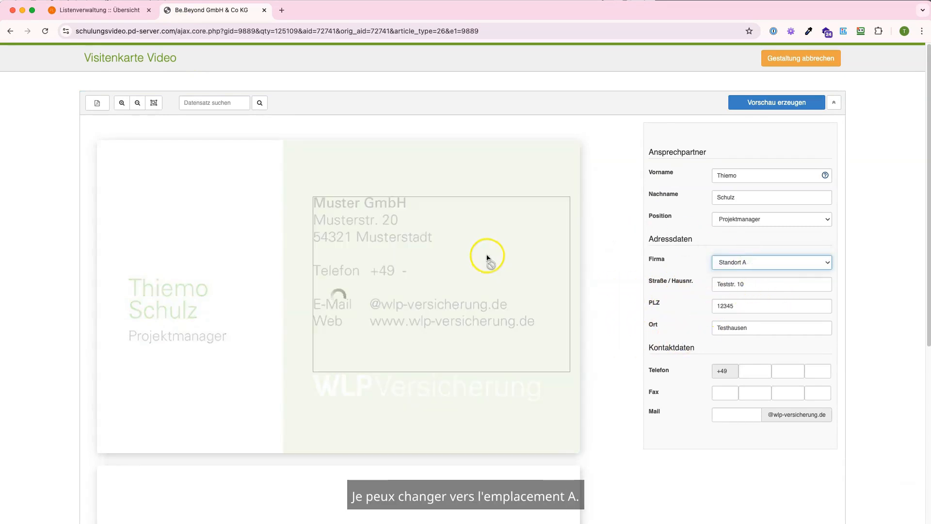